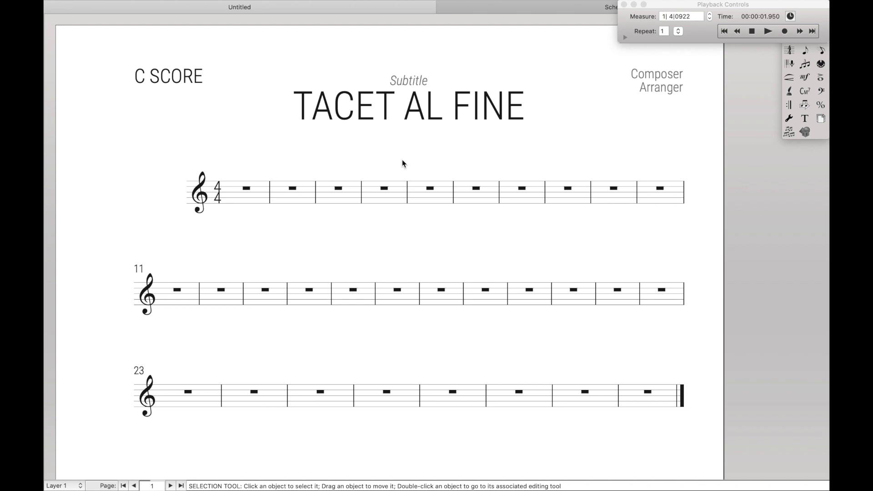
Place rehearsal marks above measures 5, 20, 13 and 26.
key("e")
left_click(416, 181)
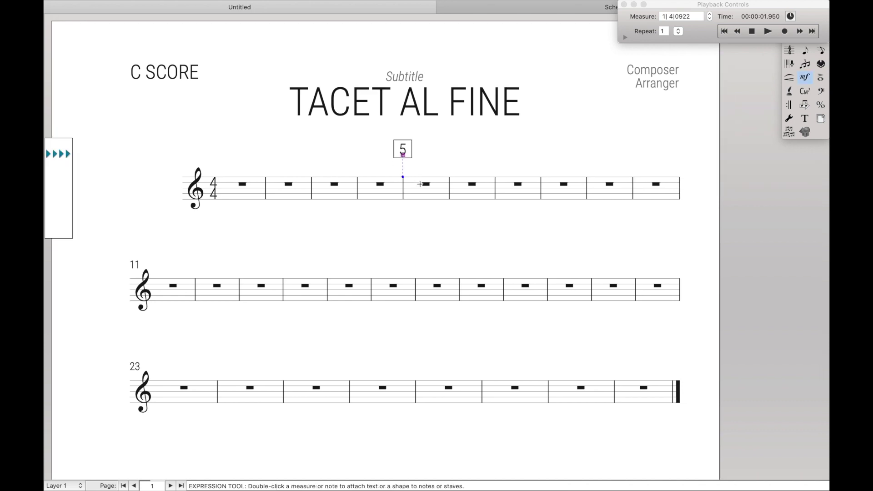
left_click(557, 286)
left_click(280, 286)
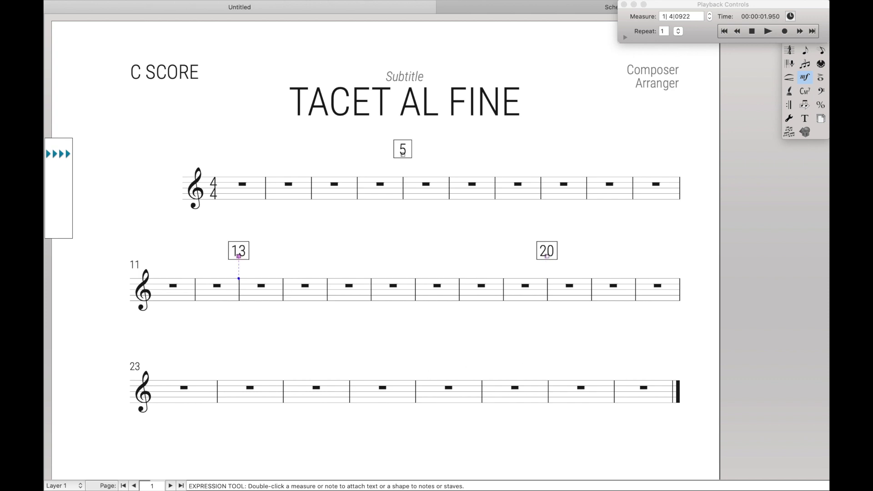
left_click(404, 390)
Enter quarter notes filling measures 1 and 2 in Simple Entry.
key("ctrl+alt+1")
left_click(258, 196)
left_click(257, 183)
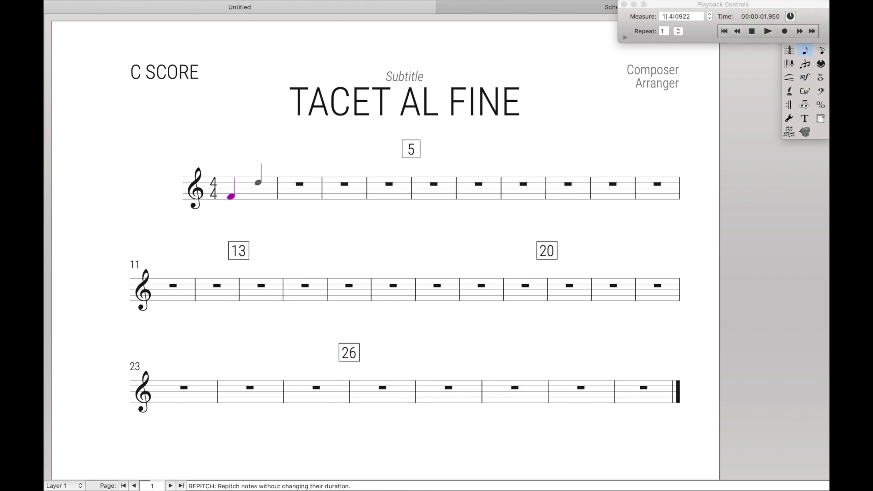
left_click(274, 190)
key("f")
key("e")
key("a")
key("d")
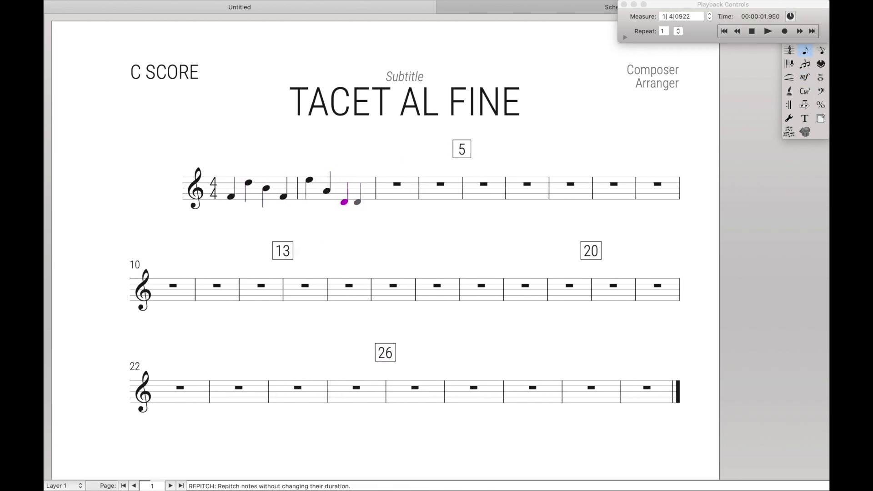
key("b")
Paste measure 2 twelve times with Paste Multiple.
key("Escape")
left_click(345, 190)
key("ctrl+shift+v")
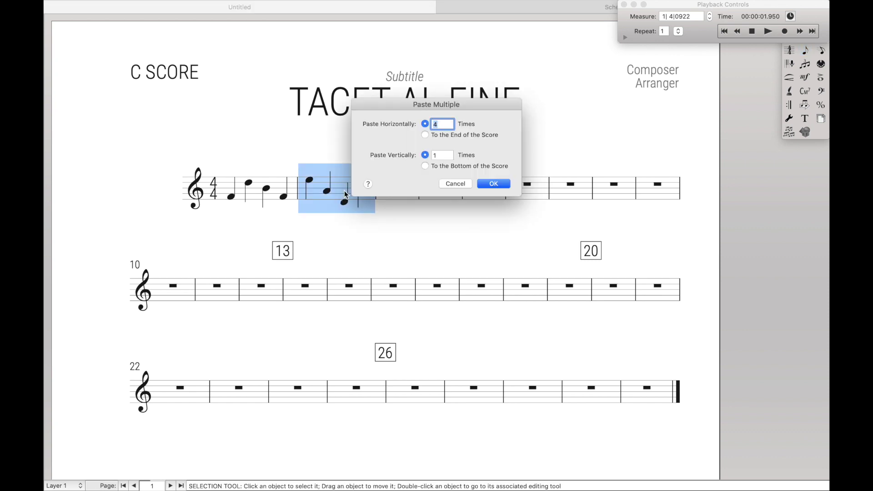
type("12")
key("Return")
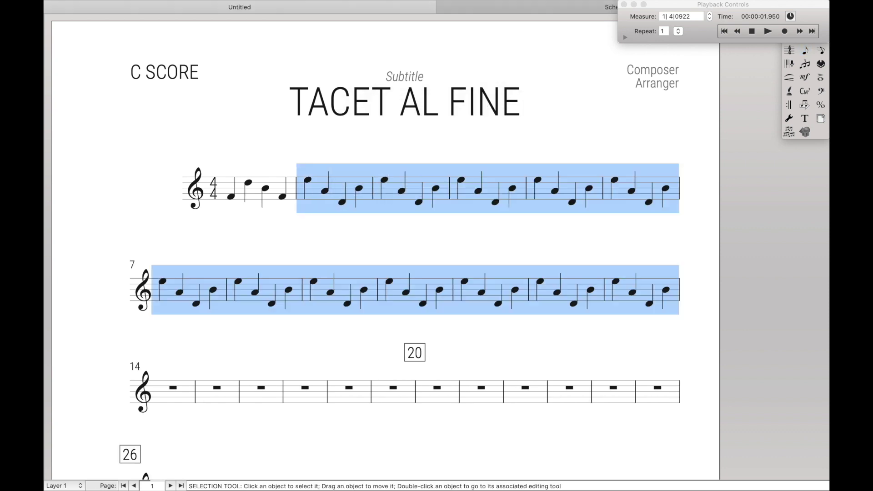
left_click(382, 236)
Add rehearsal marks 4 and 11 above measures 4 and 11.
scroll(386, 310, "down", 4)
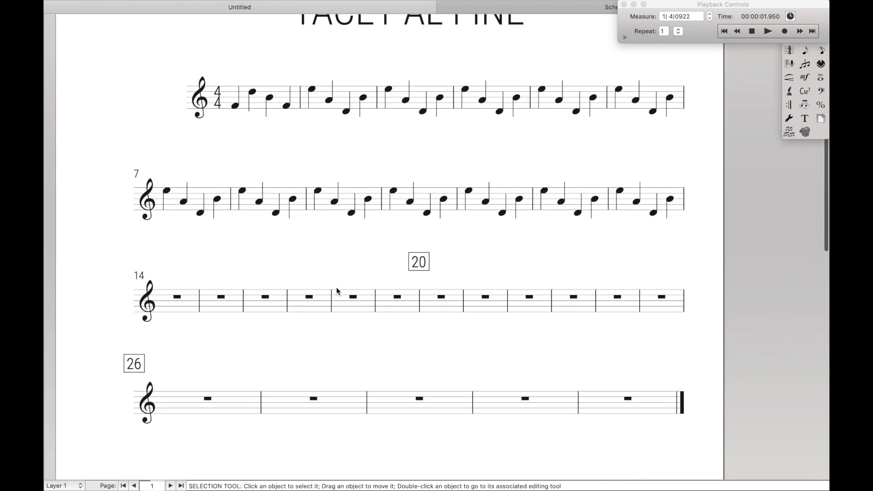
key("e")
key("Escape")
scroll(621, 209, "up", 3)
key("e")
left_click(463, 166)
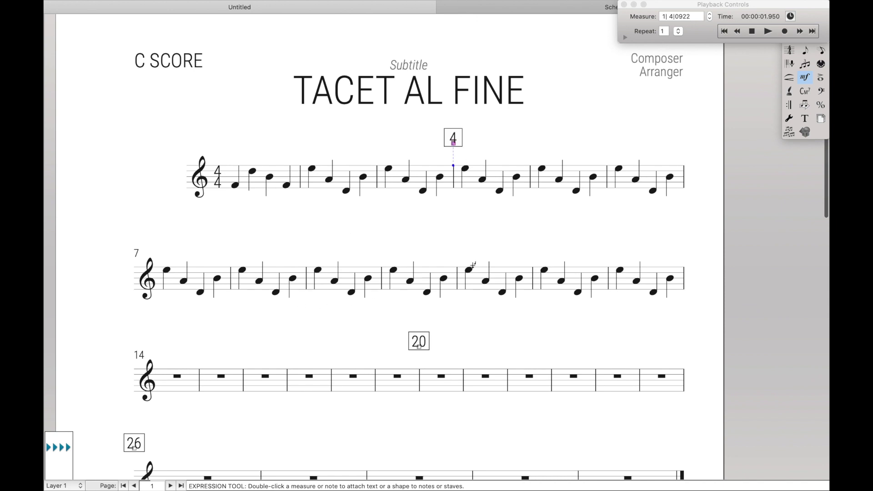
left_click(474, 265)
key("Escape")
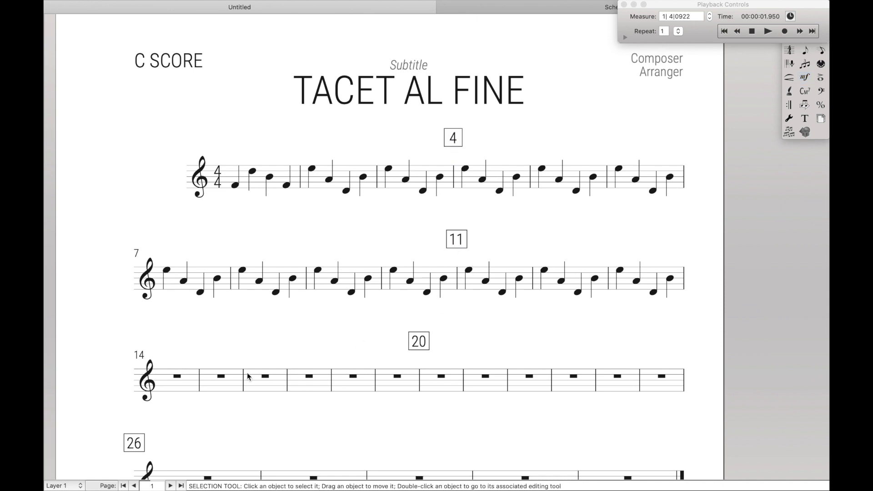
Clear the notes from measures 7–8 so they hold only rests.
left_click_drag(284, 276, 171, 275)
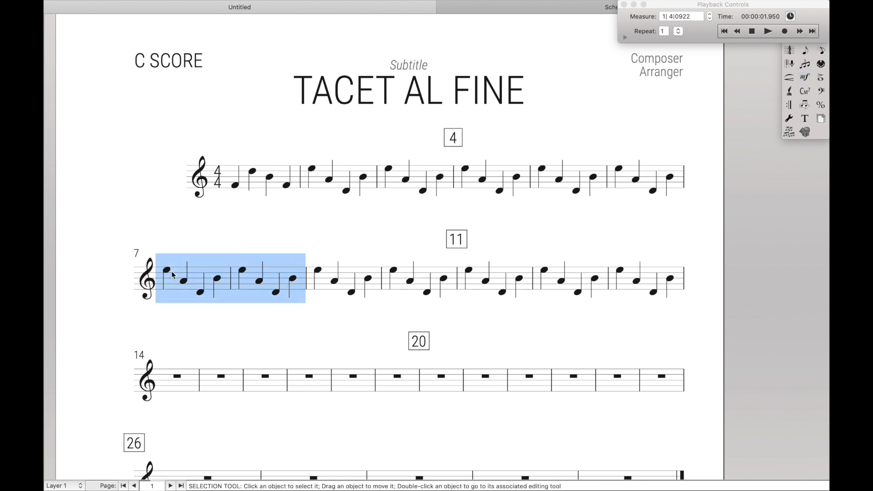
key("BackSpace")
key("Escape")
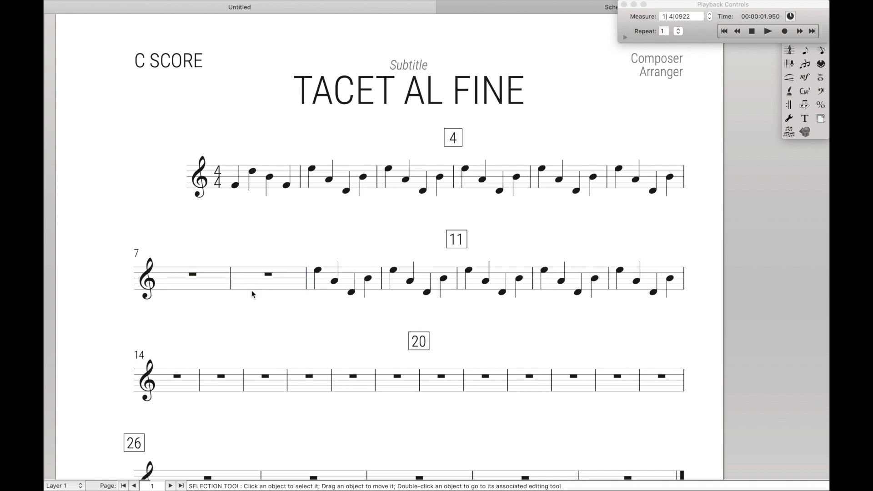
In Part 1, select all measures and create multimeasure rests from Edit > Multimeasure Rests.
key("super+alt+shift+p")
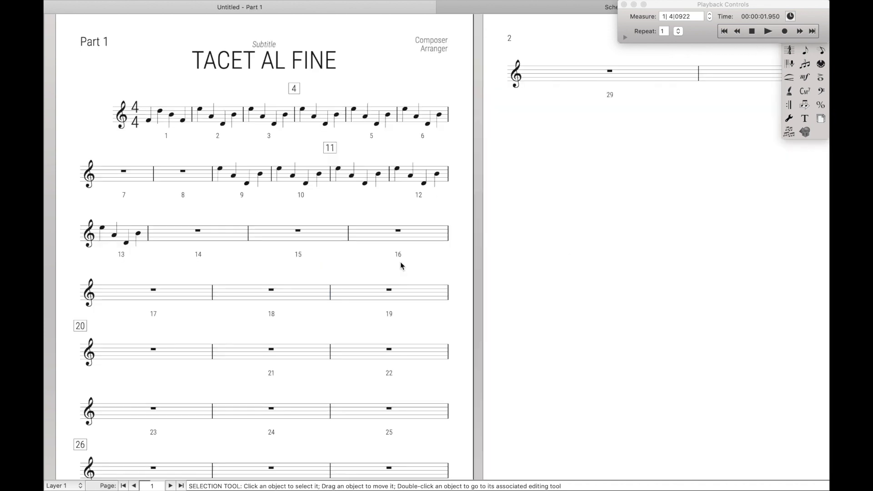
scroll(400, 266, "down", 2)
key("super+a")
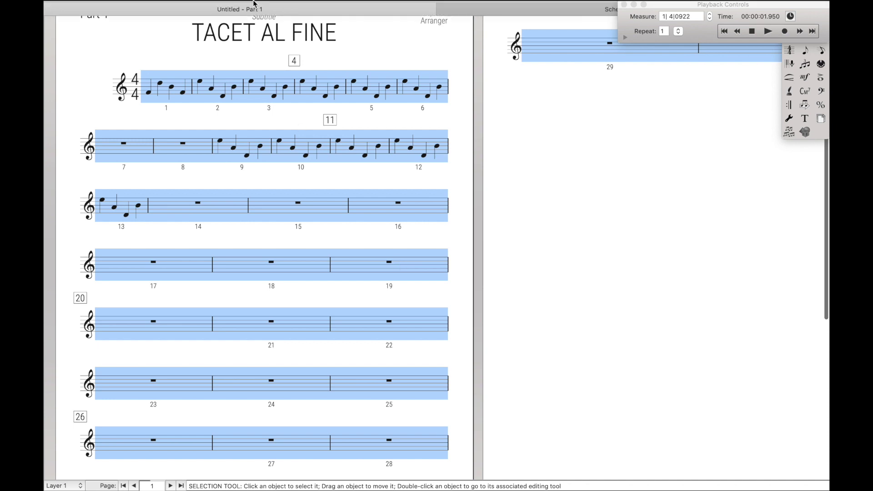
left_click(144, 5)
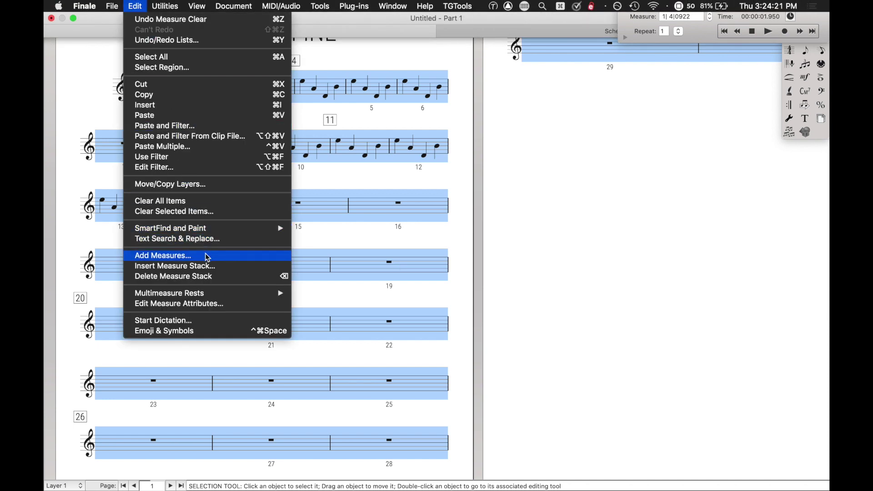
mouse_move(192, 294)
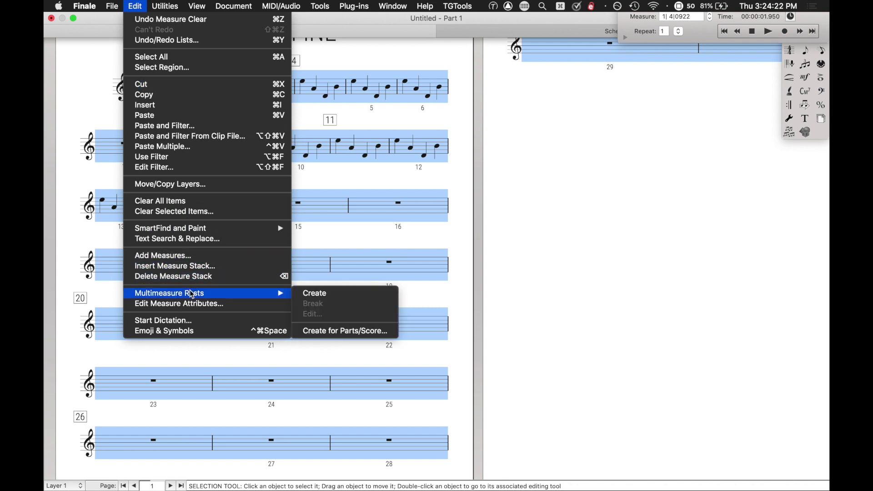
left_click(331, 291)
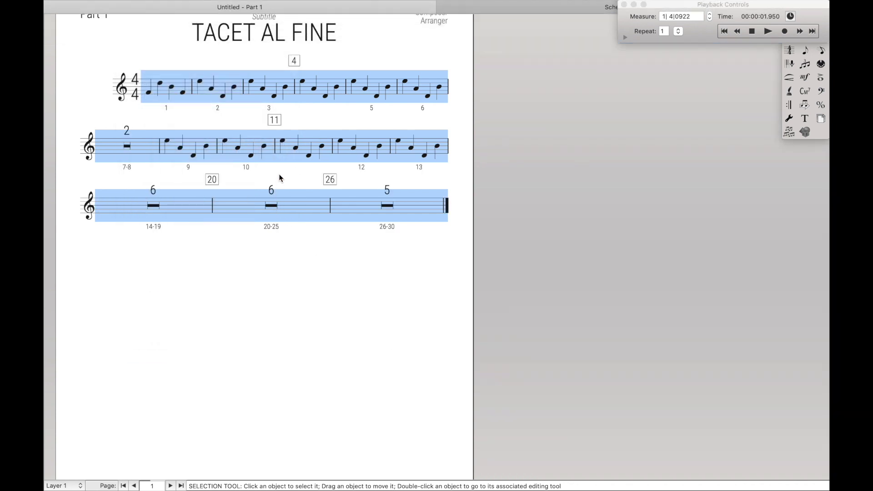
left_click(279, 175)
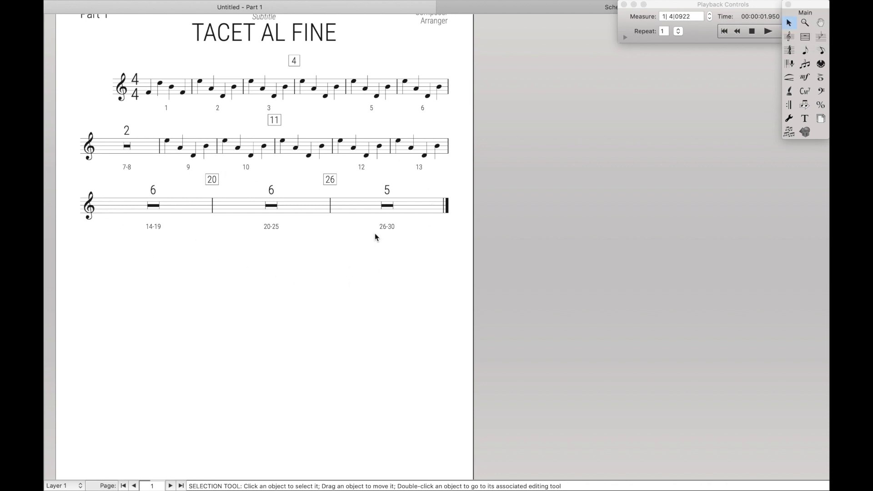
Push measures 20–30 down a system, then fit the 14–19 and 20–25 rests onto one system.
left_click(164, 203)
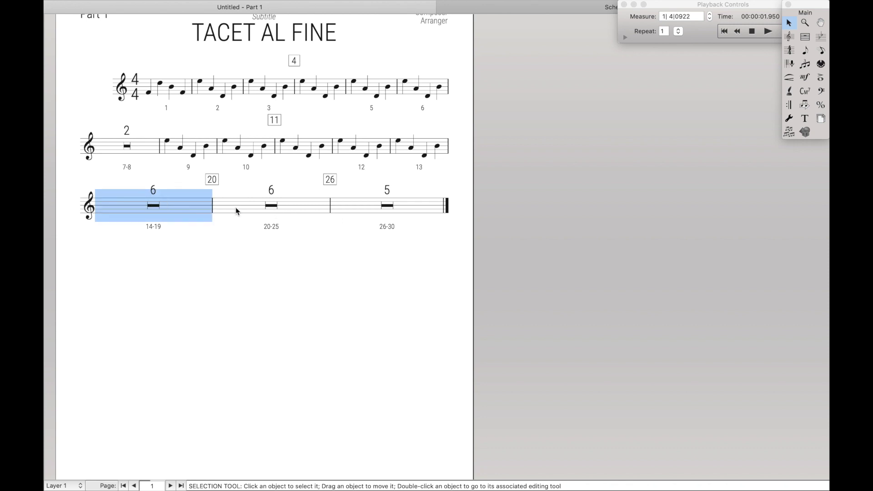
key("Down")
left_click(210, 270, "shift")
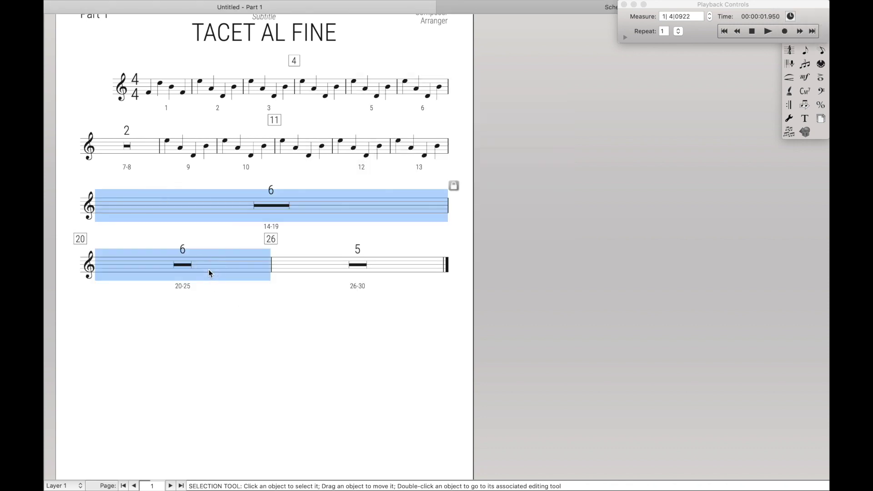
key("super+m")
key("Return")
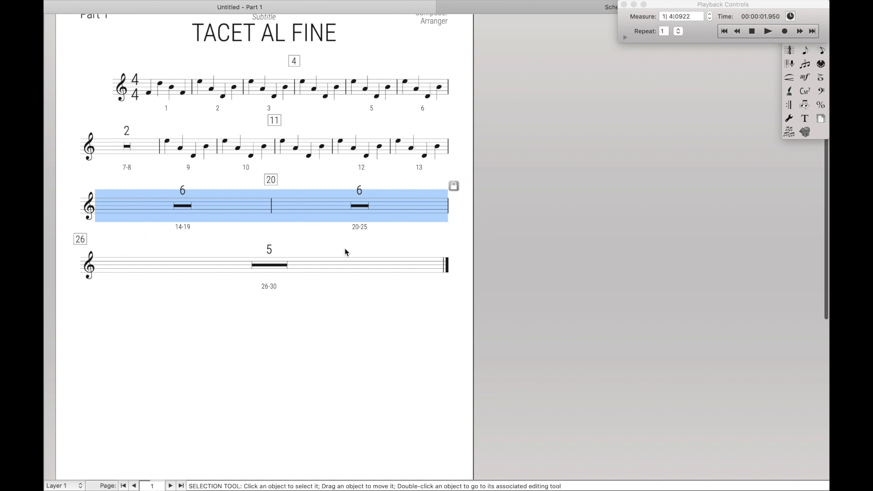
left_click(304, 268)
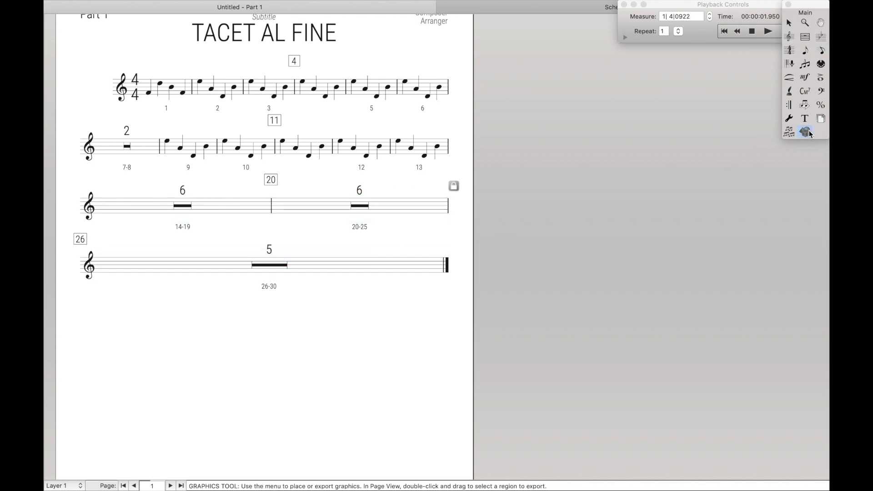
Apply staff style 'Force Hide Staff (Collapse)' to the measures 26–30 staff in this part only.
left_click(789, 36)
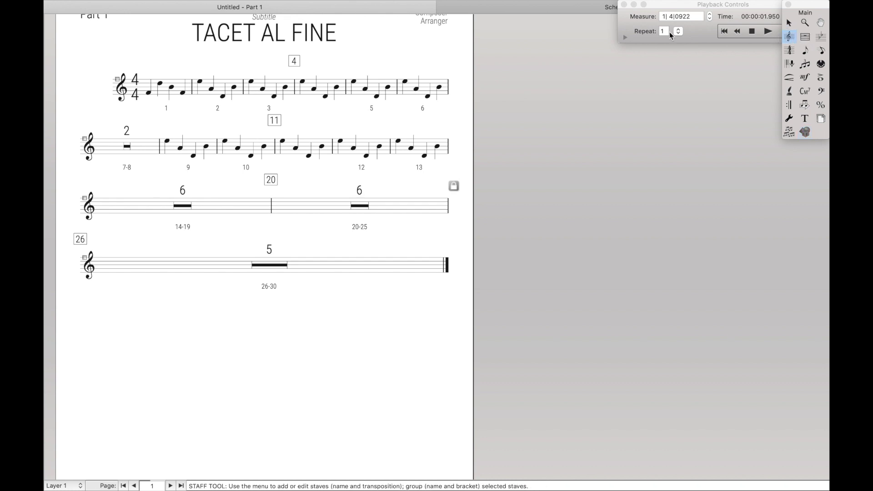
left_click(324, 268)
left_click(354, 6)
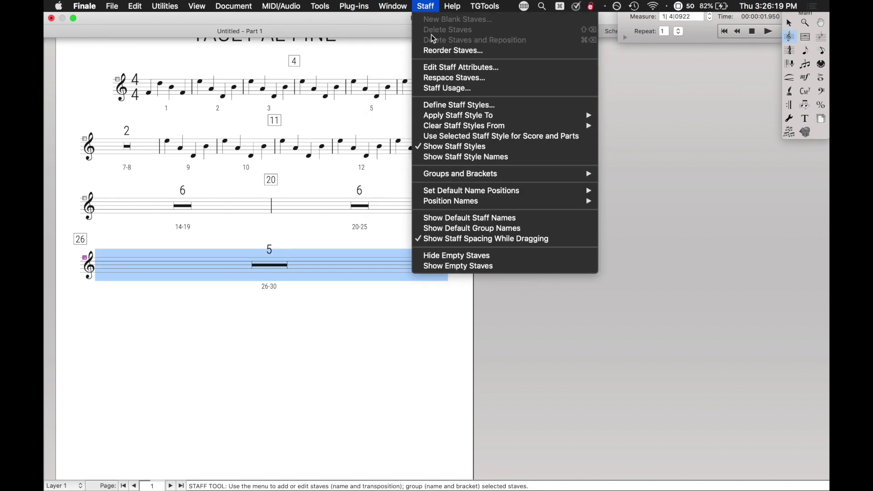
mouse_move(500, 116)
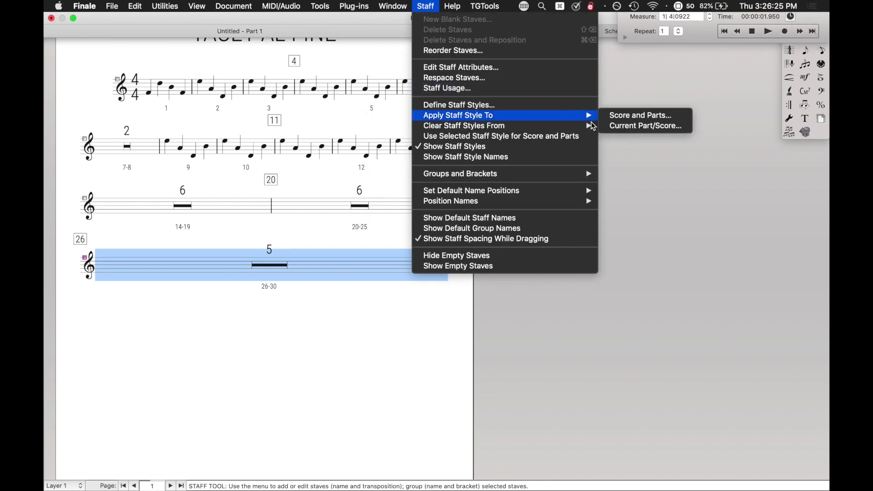
left_click(654, 127)
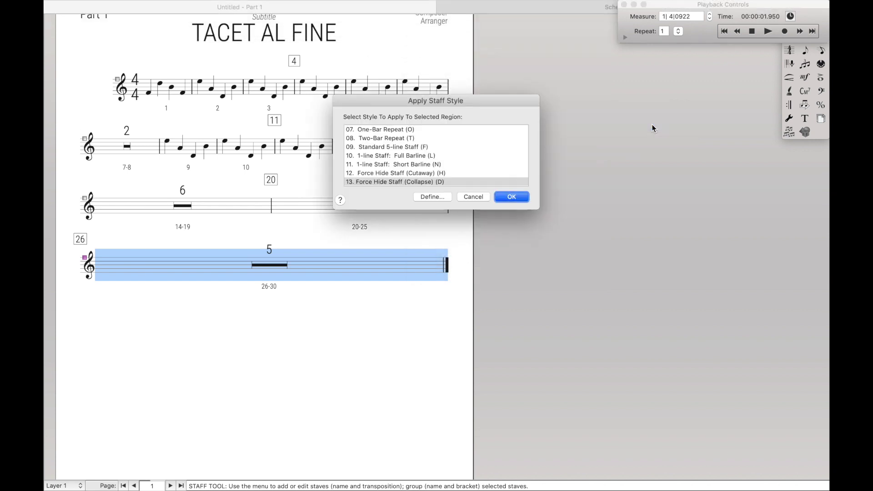
scroll(428, 169, "up", 1)
scroll(428, 168, "down", 2)
left_click(409, 170)
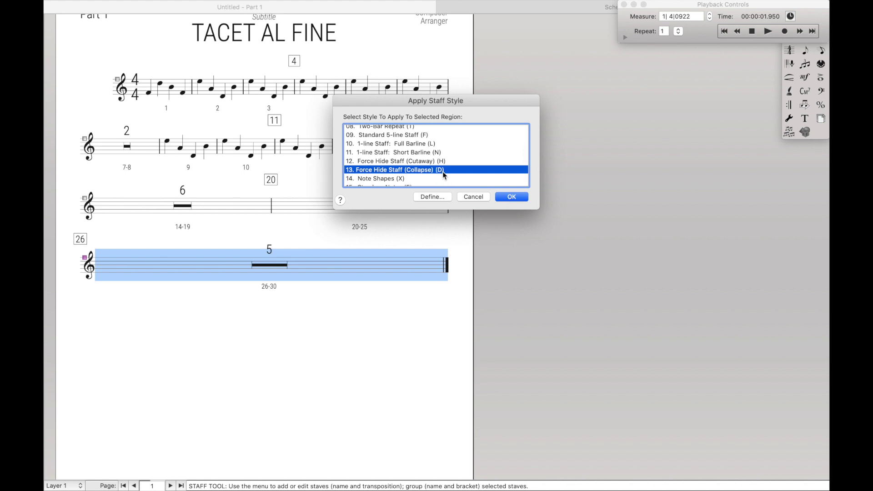
left_click(512, 197)
key("Escape")
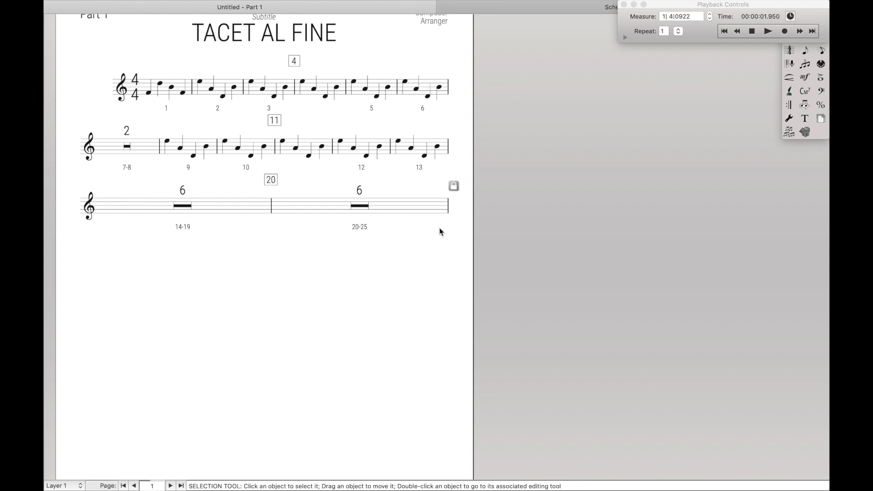
Create a 'Tacet al fine' technique text expression and attach it to the 20–25 rest.
key("super+alt+e")
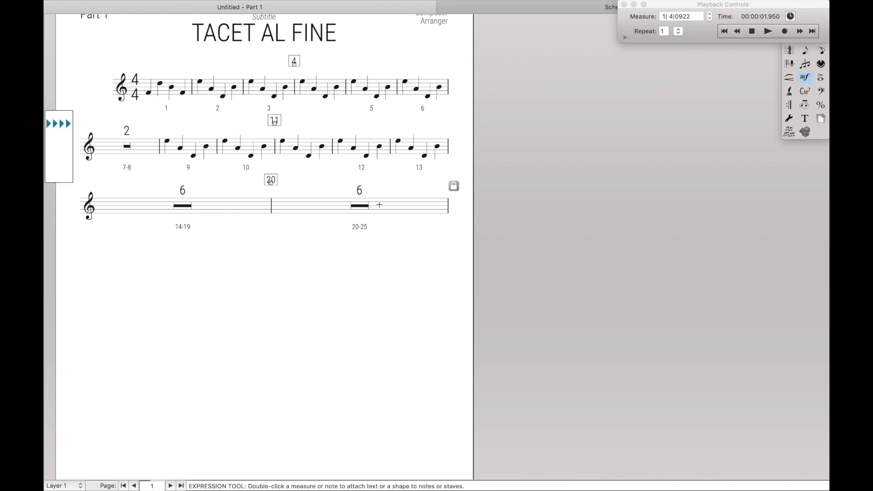
double_click(402, 203)
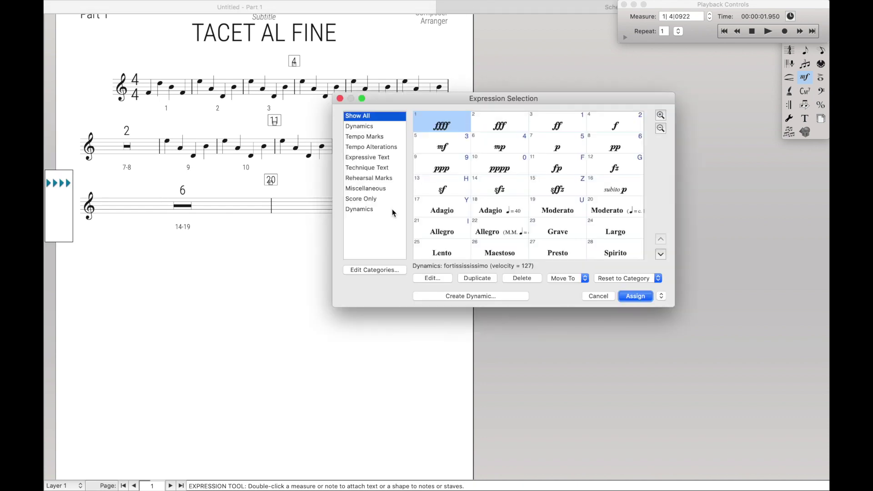
left_click(367, 168)
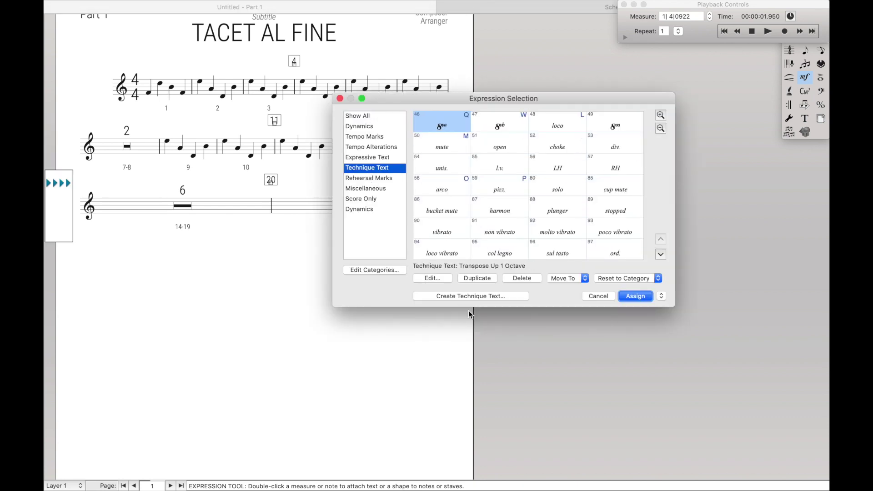
left_click(456, 297)
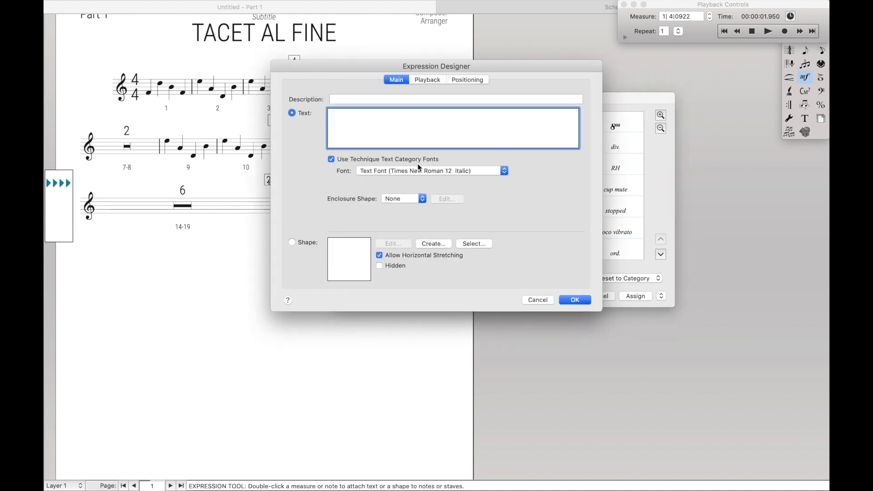
left_click(401, 119)
type("Tacet al fine")
key("Return")
key("Return")
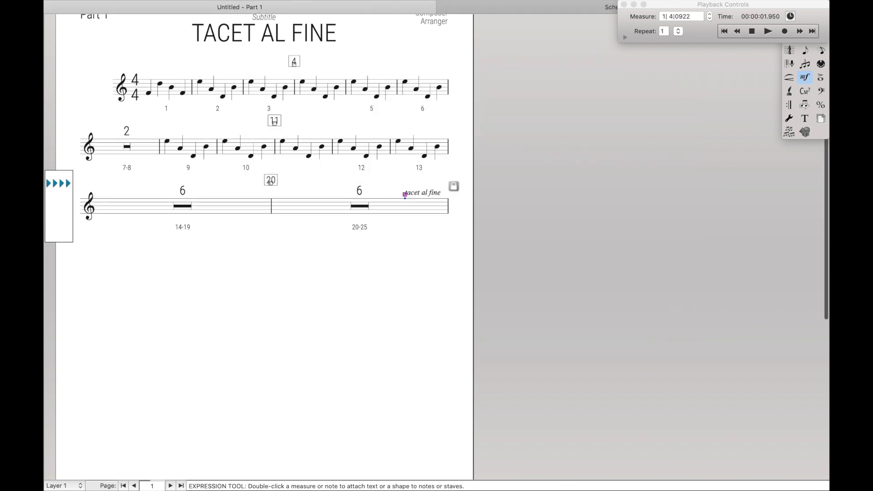
key("Escape")
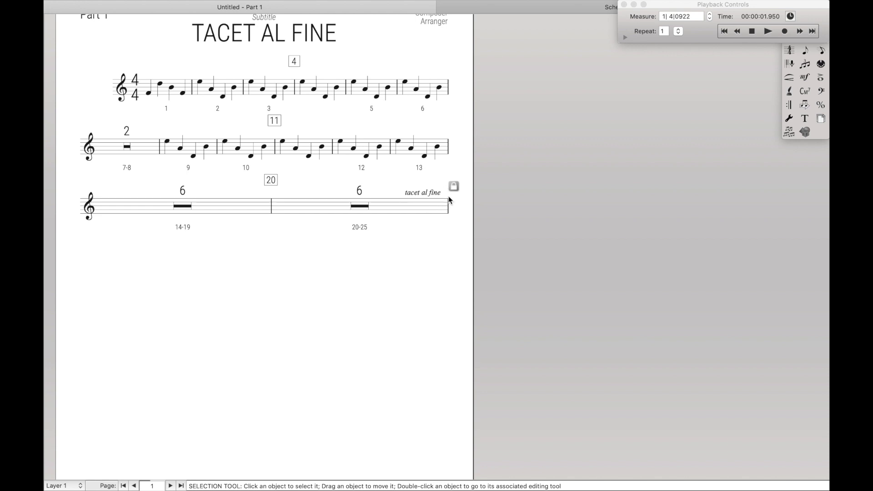
Duplicate Technique Text as a 'Tacet al fine' category with Right justification and Right Barline alignment.
key("e")
double_click(375, 210)
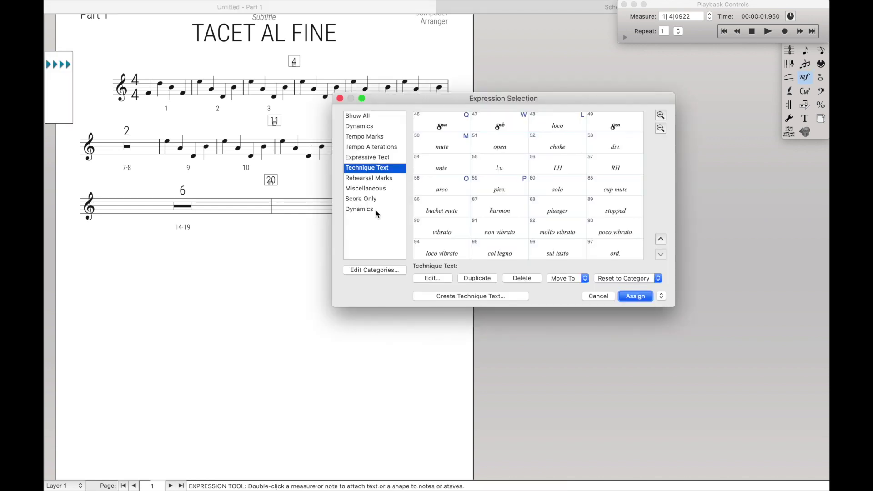
left_click(376, 210)
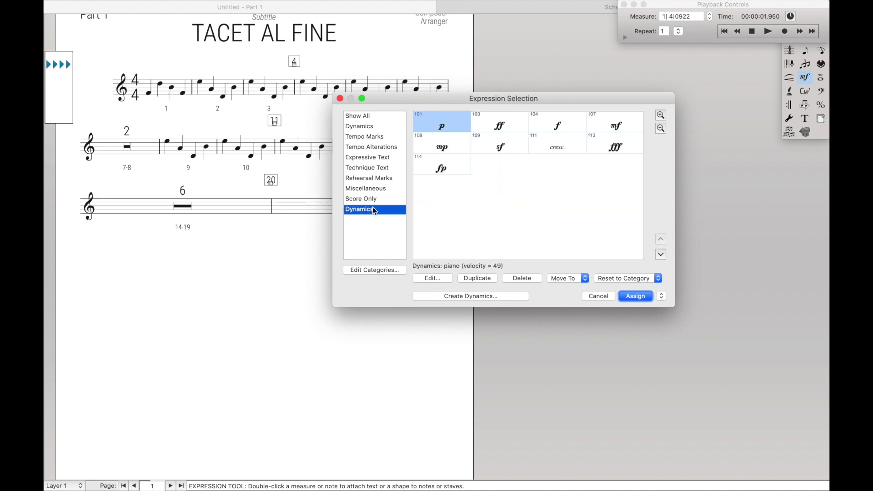
left_click(372, 168)
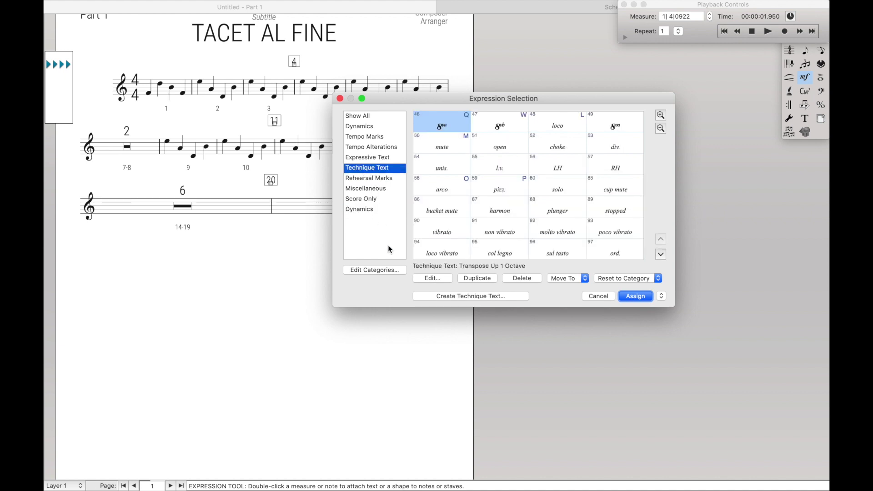
left_click(381, 270)
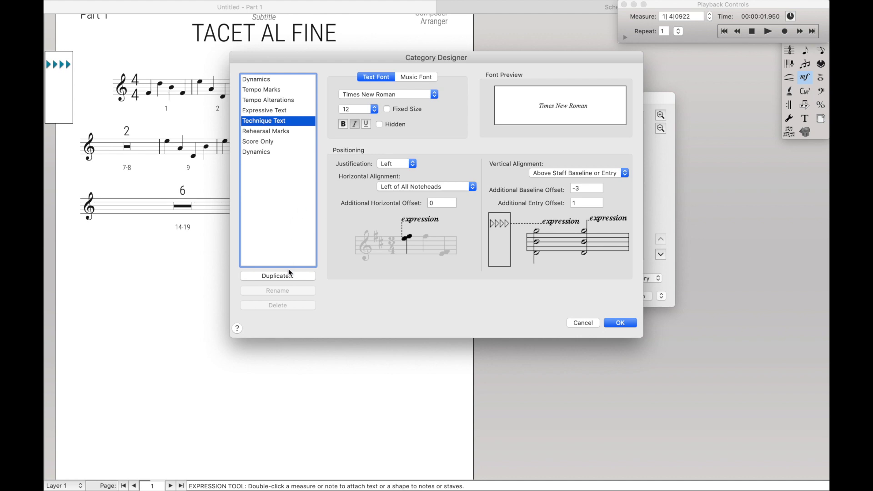
left_click(287, 276)
type("Tacet al fine")
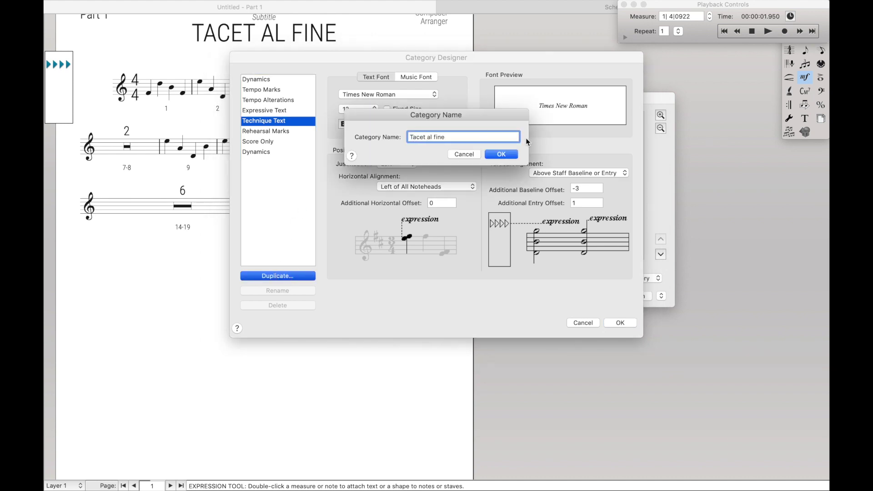
left_click(501, 154)
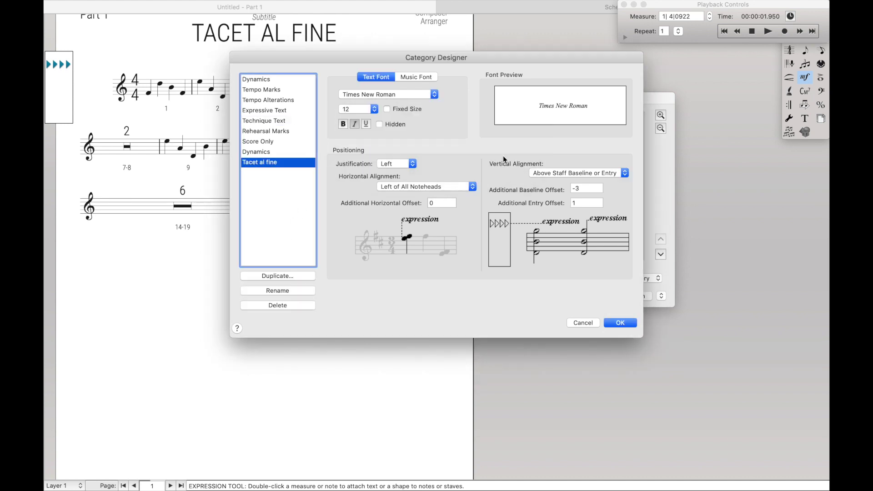
left_click(394, 163)
left_click(394, 181)
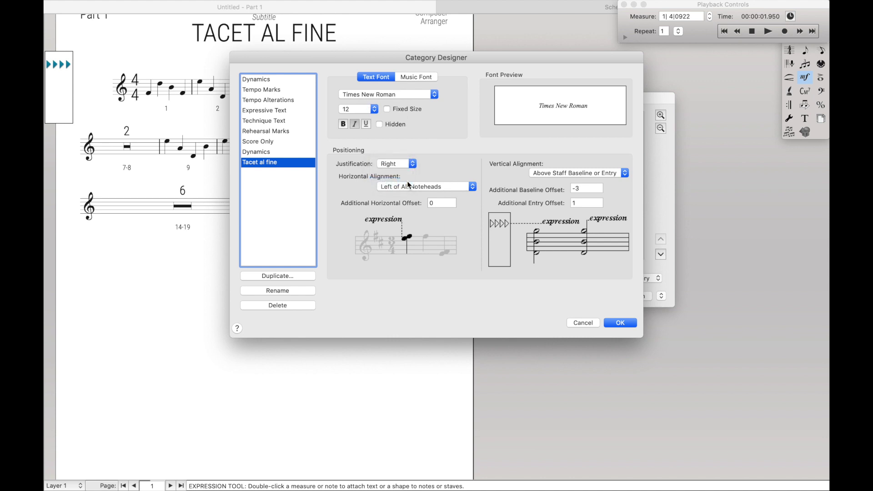
left_click(394, 186)
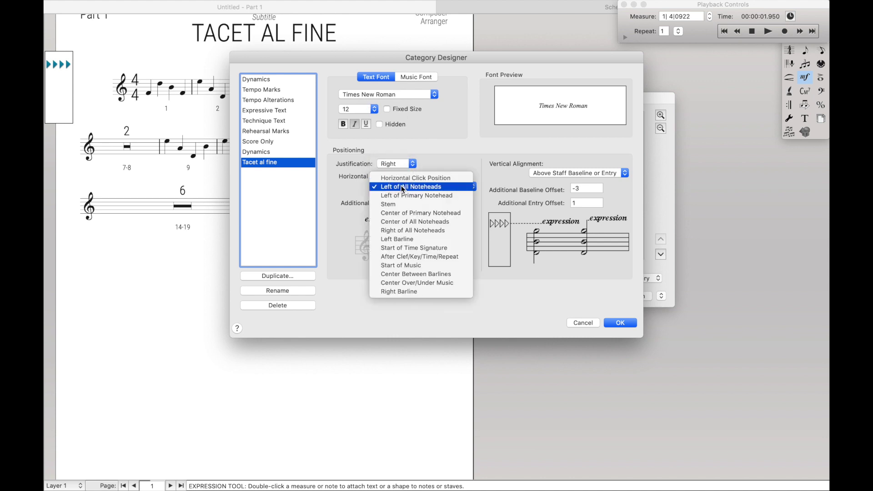
left_click(401, 291)
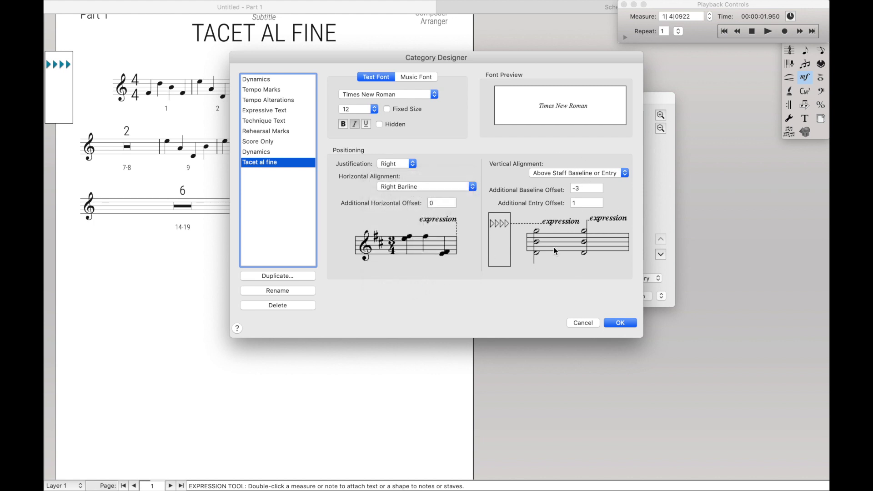
left_click(627, 325)
Create a 'tacet al fine' expression in the new category and assign it to the final rest.
left_click(473, 295)
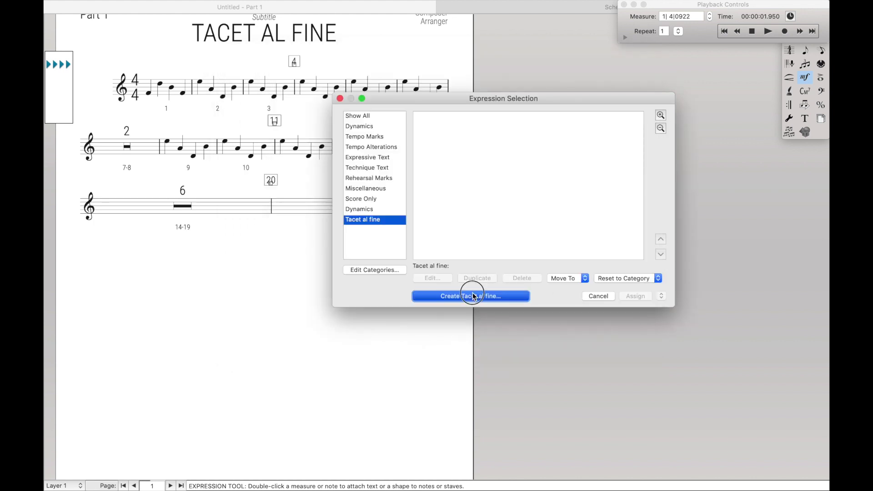
type("tacet al fine")
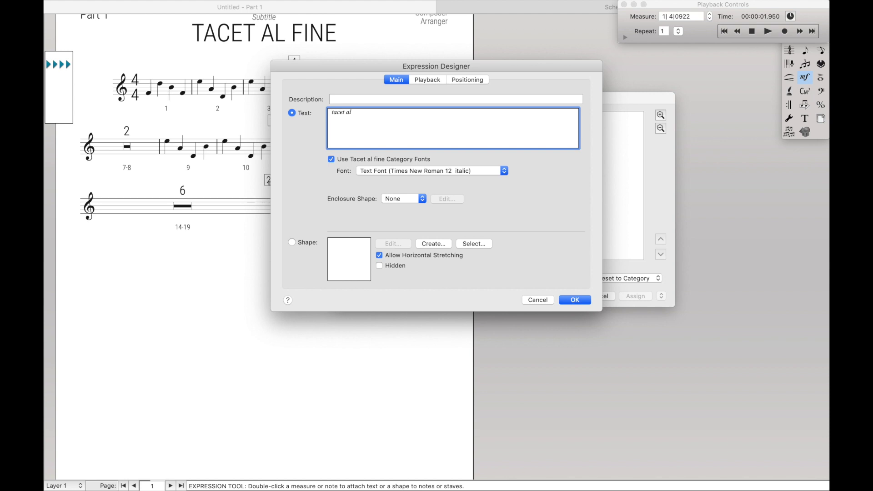
left_click(566, 300)
left_click(635, 296)
key("Escape")
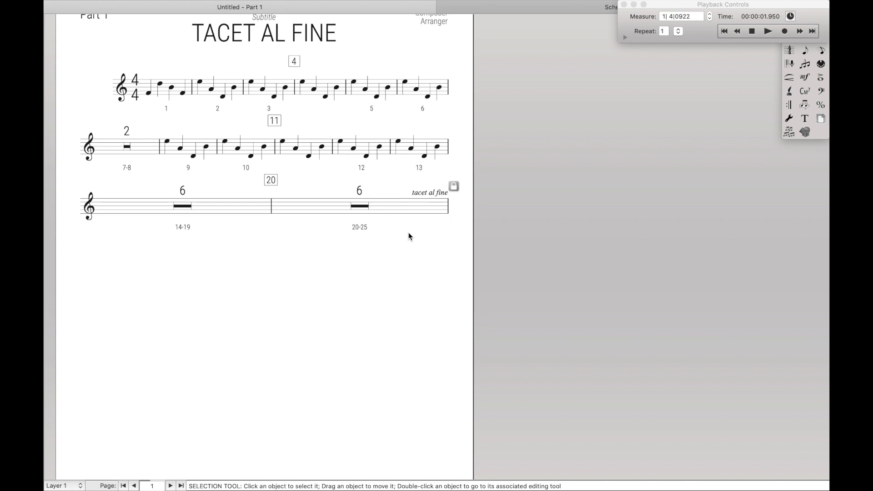
In the full score, unlink the tacet al fine marking from all parts and uncheck Show.
scroll(435, 243, "up", 1)
key("super+alt+shift+e")
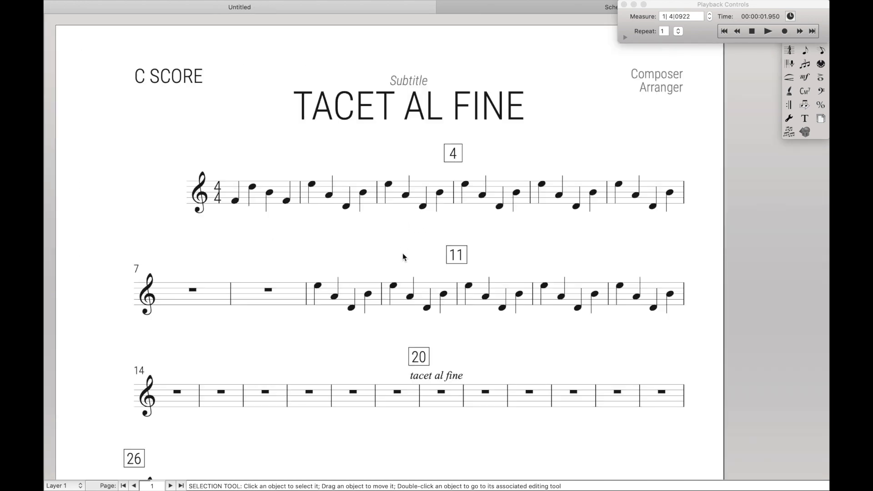
scroll(402, 258, "down", 5)
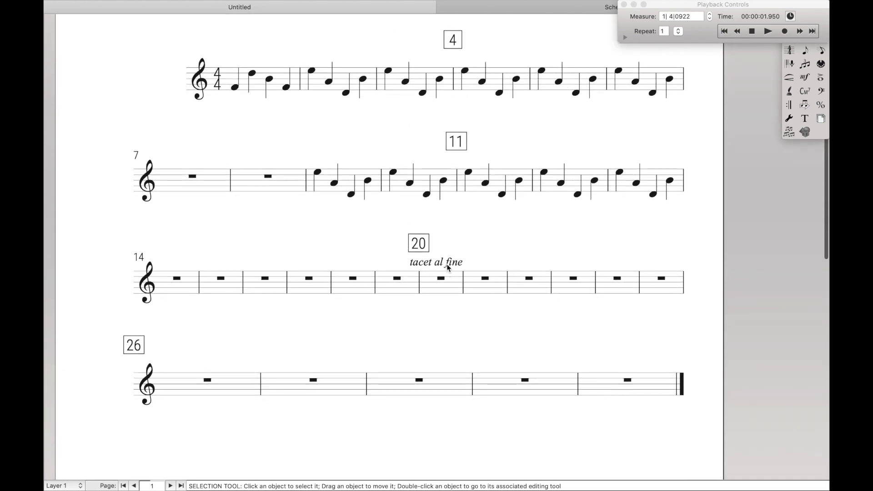
right_click(446, 263)
left_click(475, 366)
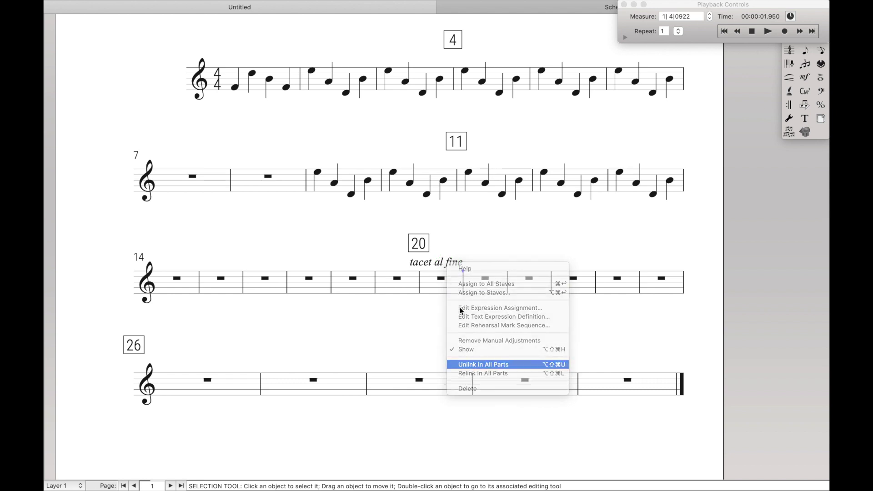
right_click(448, 268)
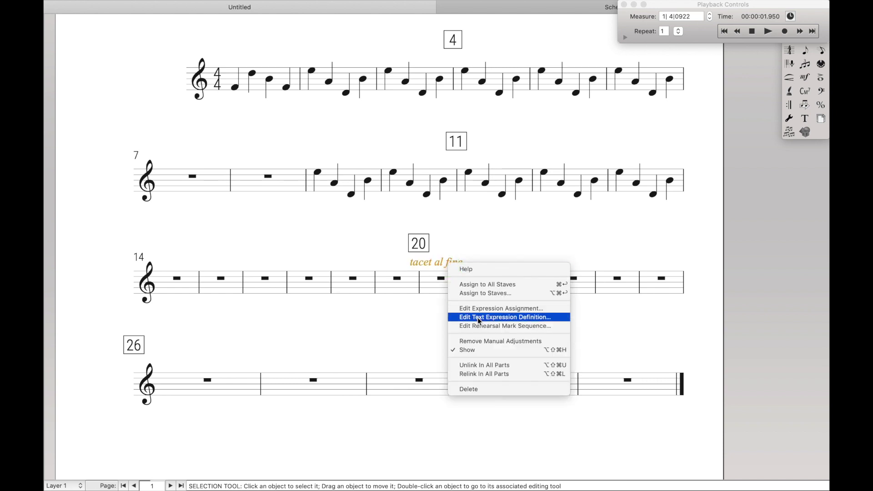
left_click(475, 375)
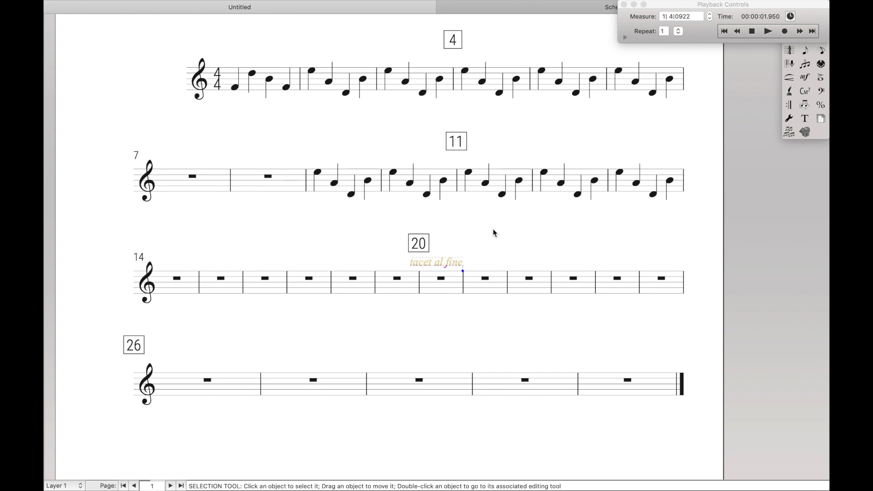
scroll(493, 228, "up", 3)
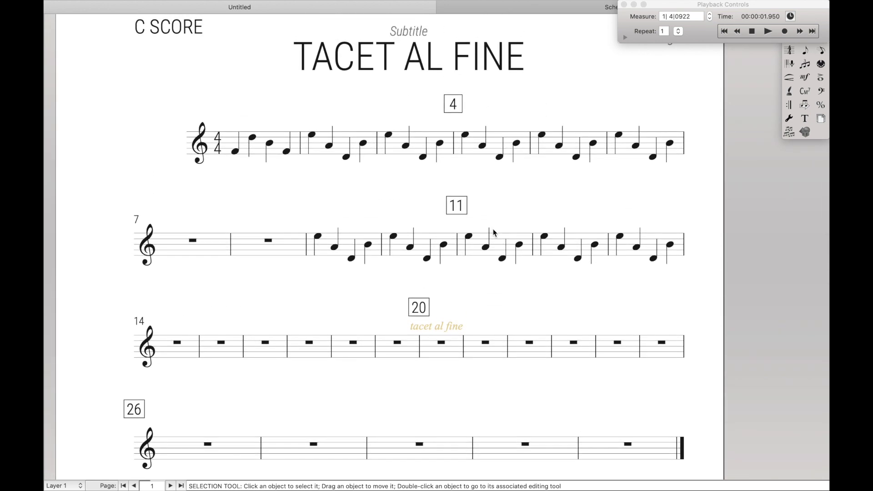